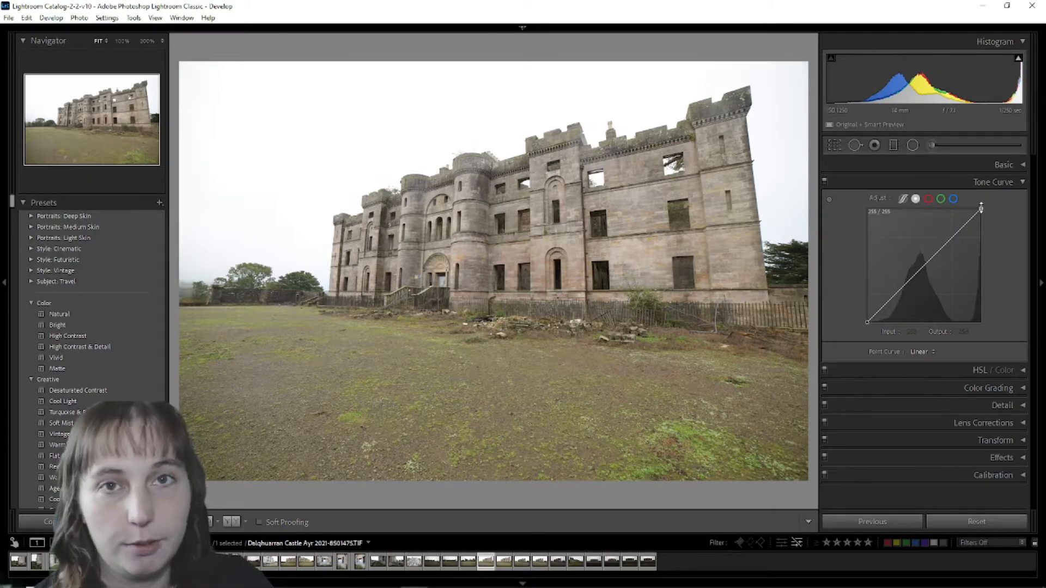
Turn on the shadow and highlight clipping warnings and inspect the clipped sky above the castle up close
left_click(831, 60)
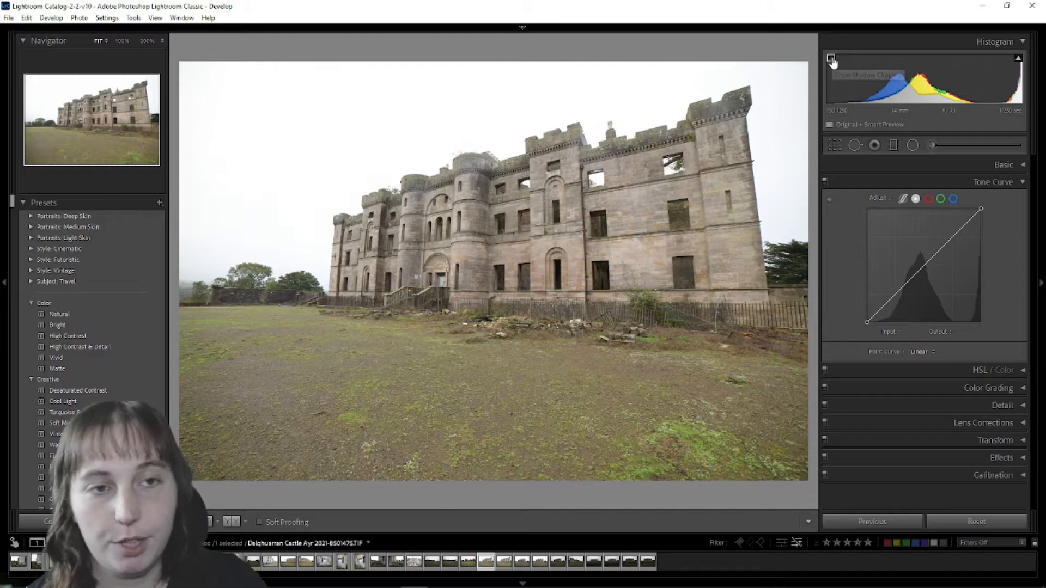
left_click(1018, 57)
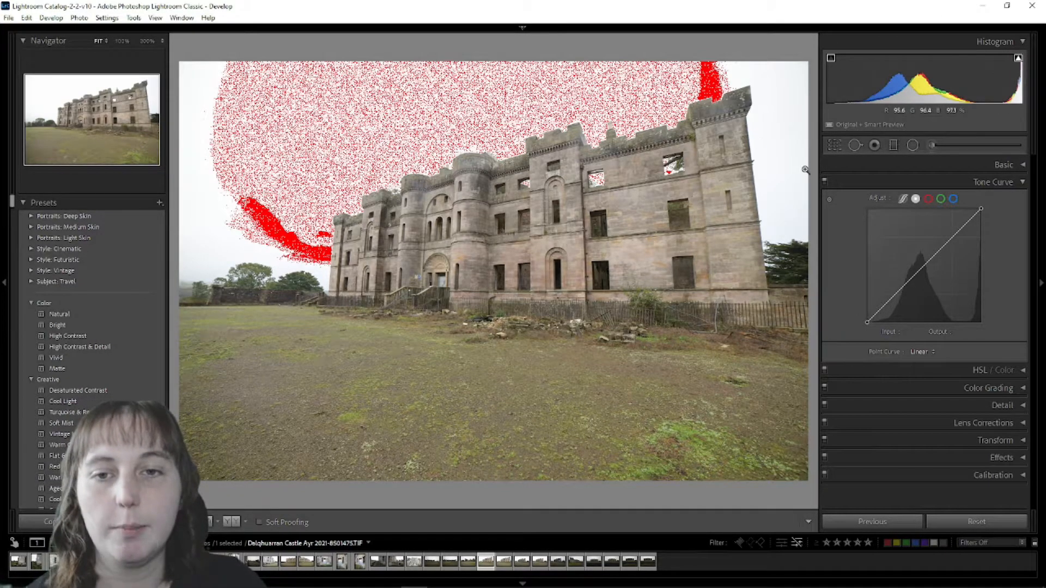
left_click(481, 164)
scroll(525, 192, "up", 5)
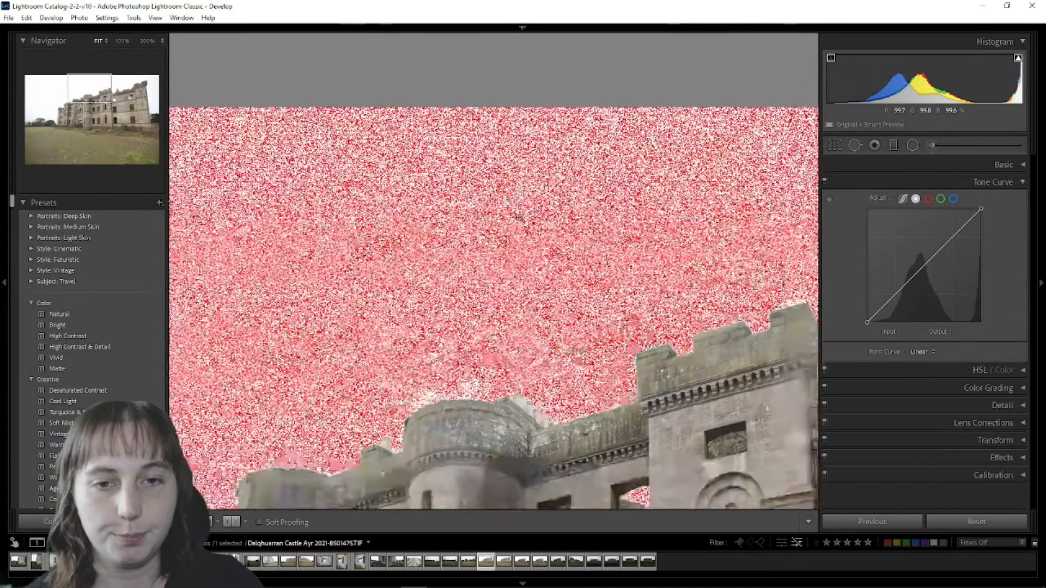
left_click(519, 217)
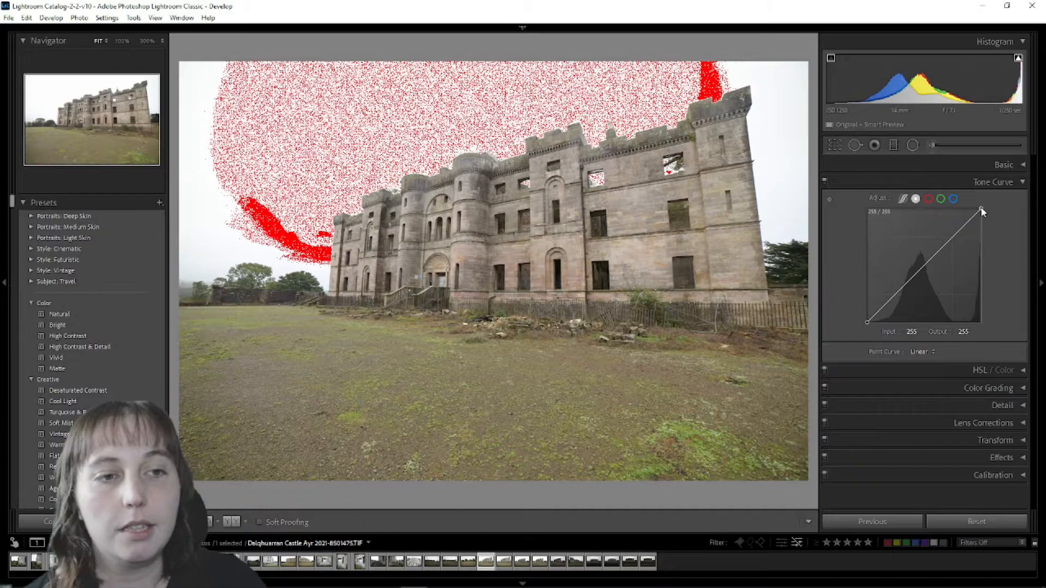
Lower the point curve's white point to an output of about 200 and raise an added highlights point slightly
left_click_drag(980, 207, 981, 231)
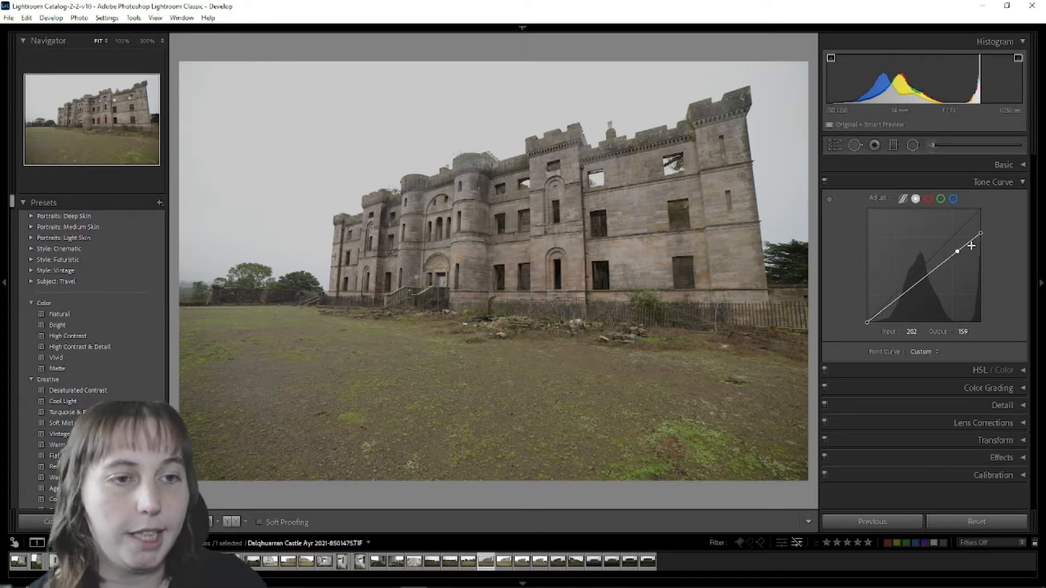
mouse_move(959, 251)
left_mouse_down()
mouse_move(957, 240)
mouse_move(961, 249)
left_mouse_up()
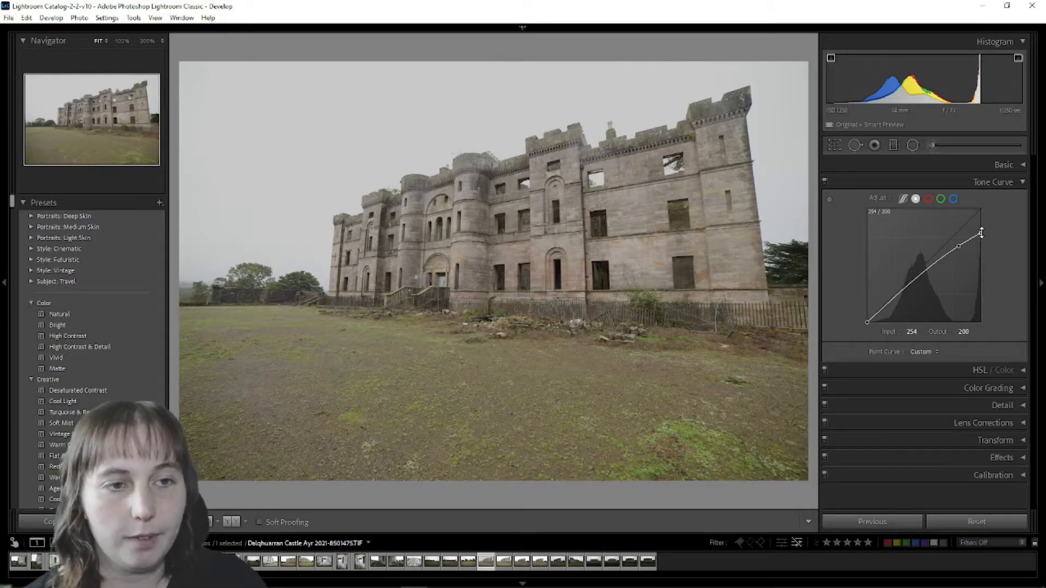
Test crushing the blacks with the point curve's black point, and settle it at input 5, output 0
left_click_drag(866, 322, 885, 333)
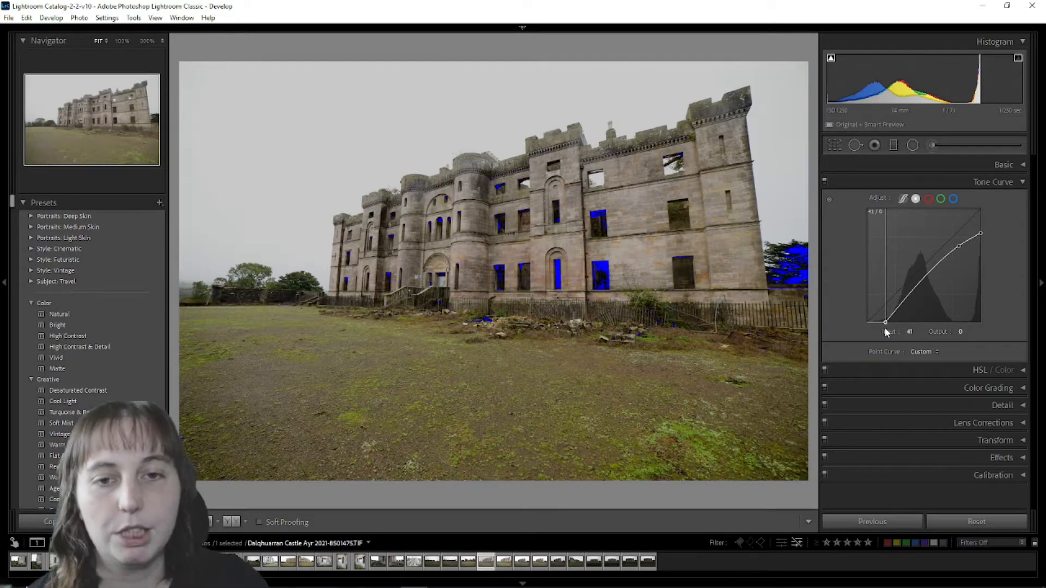
left_click_drag(884, 327, 880, 327)
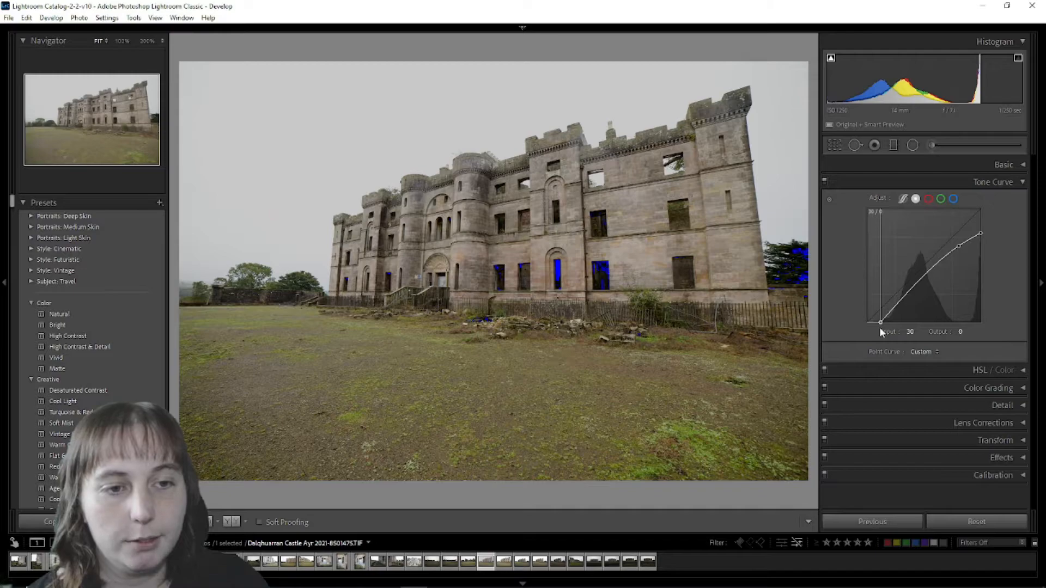
left_click_drag(879, 328, 868, 323)
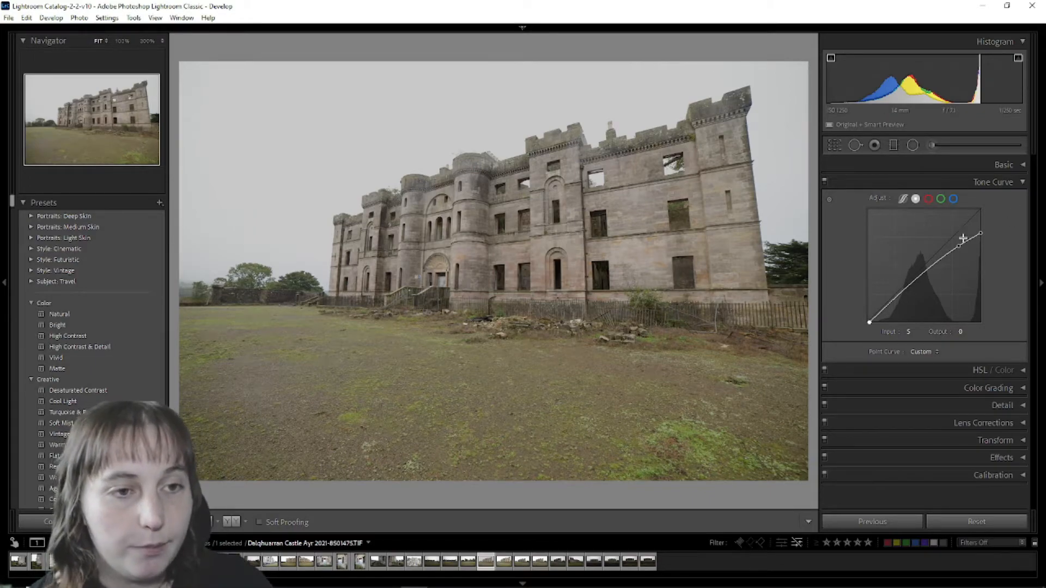
Lower the highlights point on the RGB curve and add a midtone point at input 128, output 79
left_click_drag(959, 248, 964, 256)
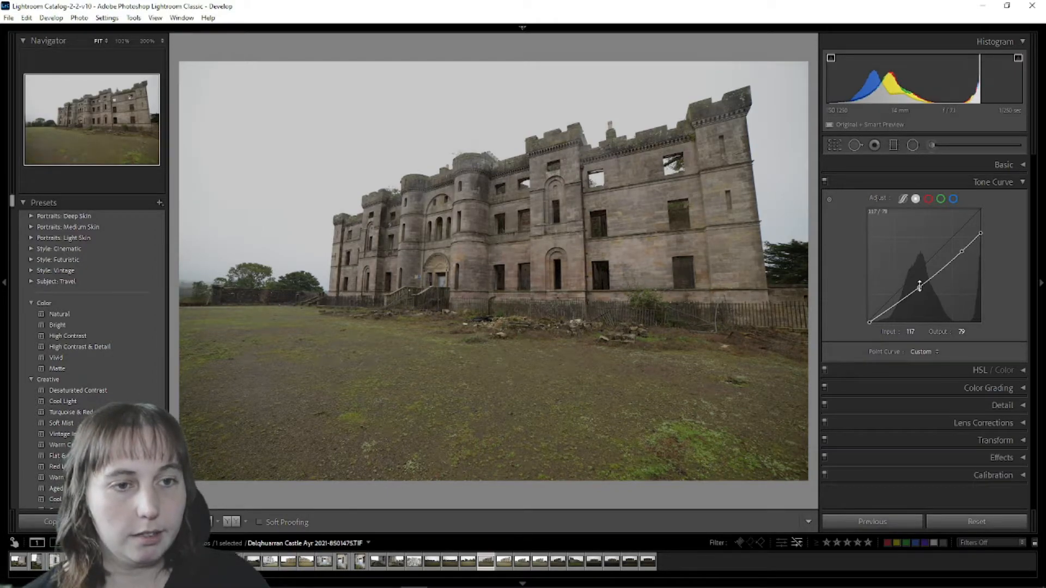
left_click_drag(919, 286, 920, 285)
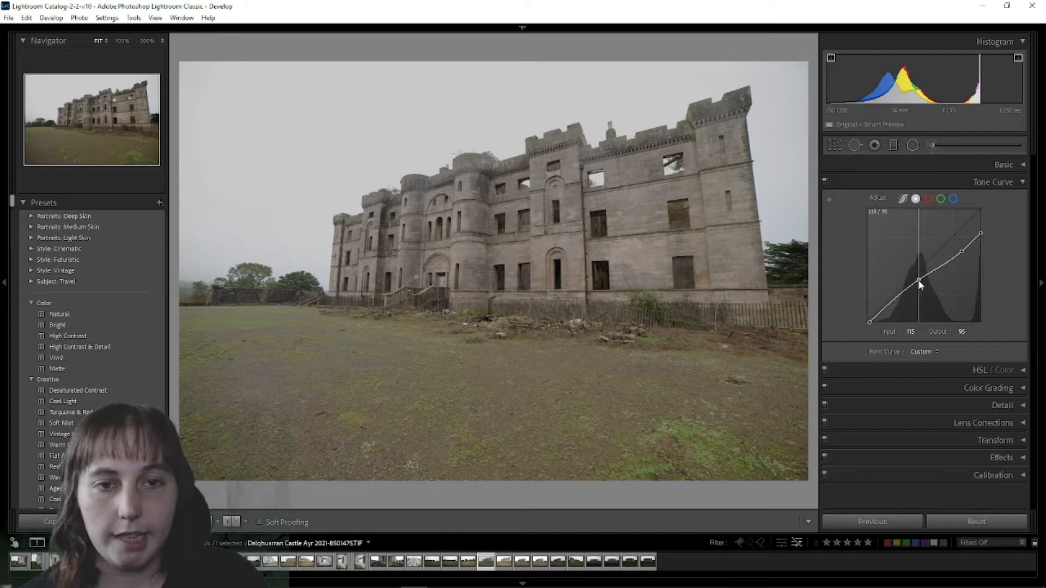
mouse_move(919, 284)
left_mouse_down()
mouse_move(919, 271)
mouse_move(927, 296)
mouse_move(917, 270)
mouse_move(923, 287)
left_mouse_up()
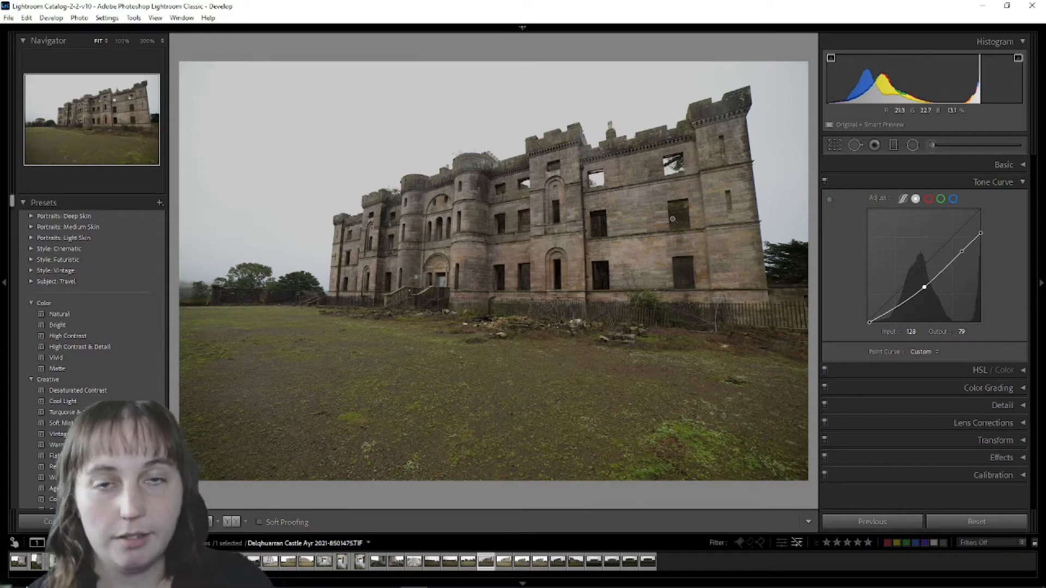
On the red channel curve, set the black point to input 16 and the white point to input 235
left_click(928, 198)
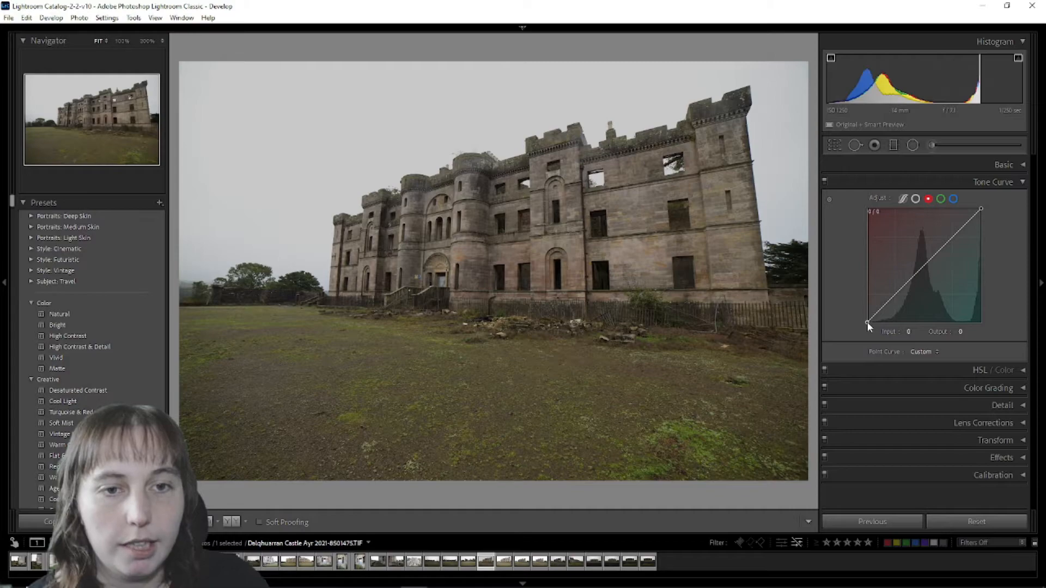
mouse_move(866, 321)
left_mouse_down()
mouse_move(858, 306)
mouse_move(855, 327)
mouse_move(885, 332)
mouse_move(869, 332)
left_mouse_up()
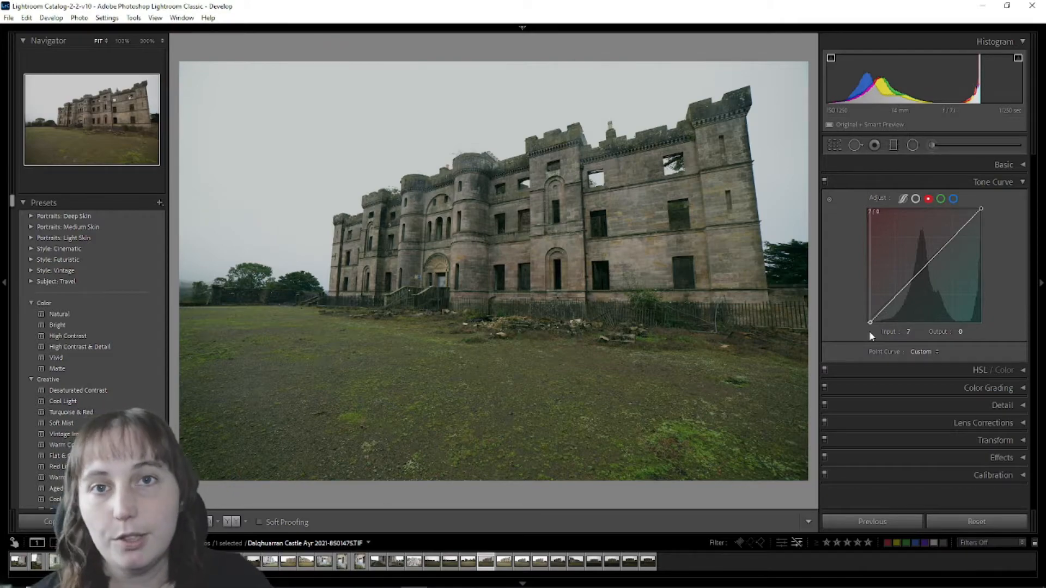
left_click_drag(870, 331, 874, 332)
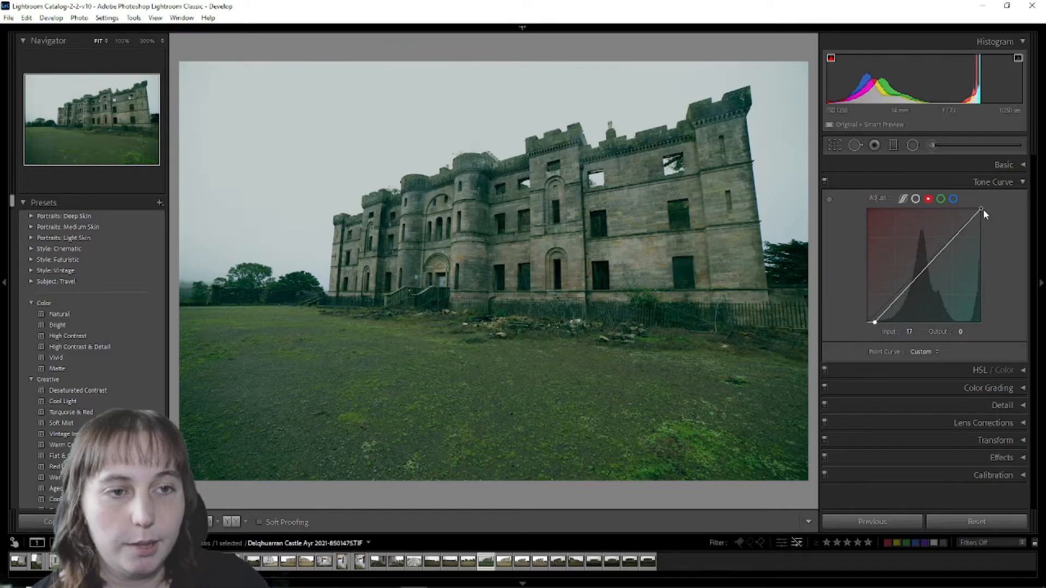
left_click_drag(981, 208, 974, 209)
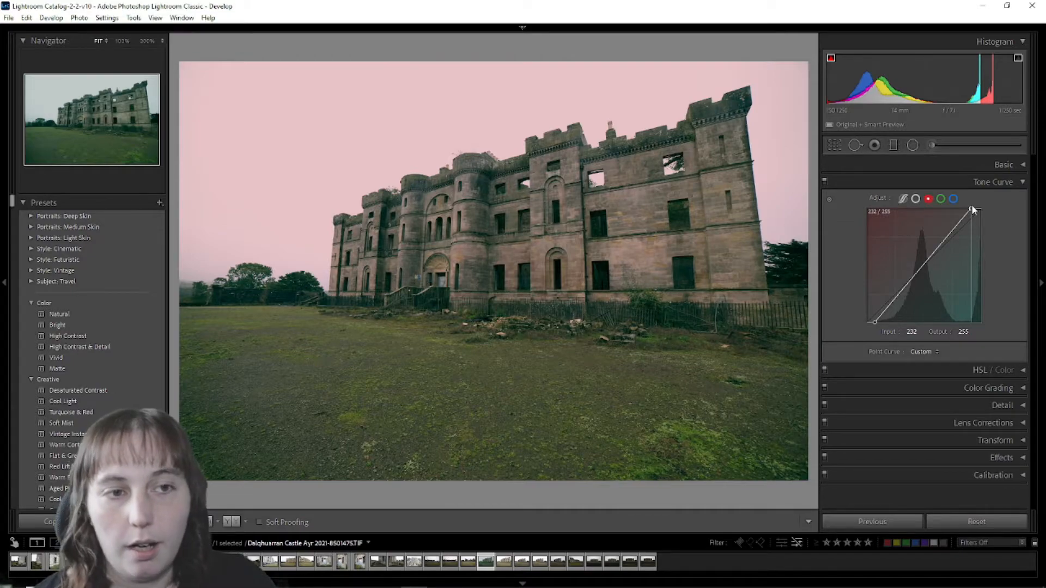
mouse_move(974, 209)
left_mouse_down()
mouse_move(989, 203)
mouse_move(990, 228)
mouse_move(992, 204)
mouse_move(972, 201)
left_mouse_up()
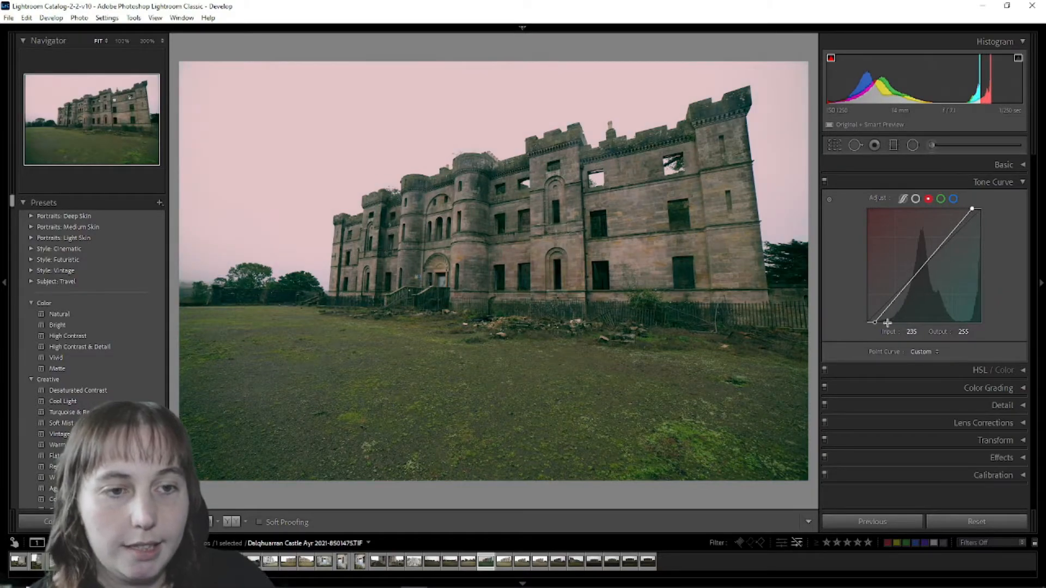
left_click_drag(877, 323, 872, 322)
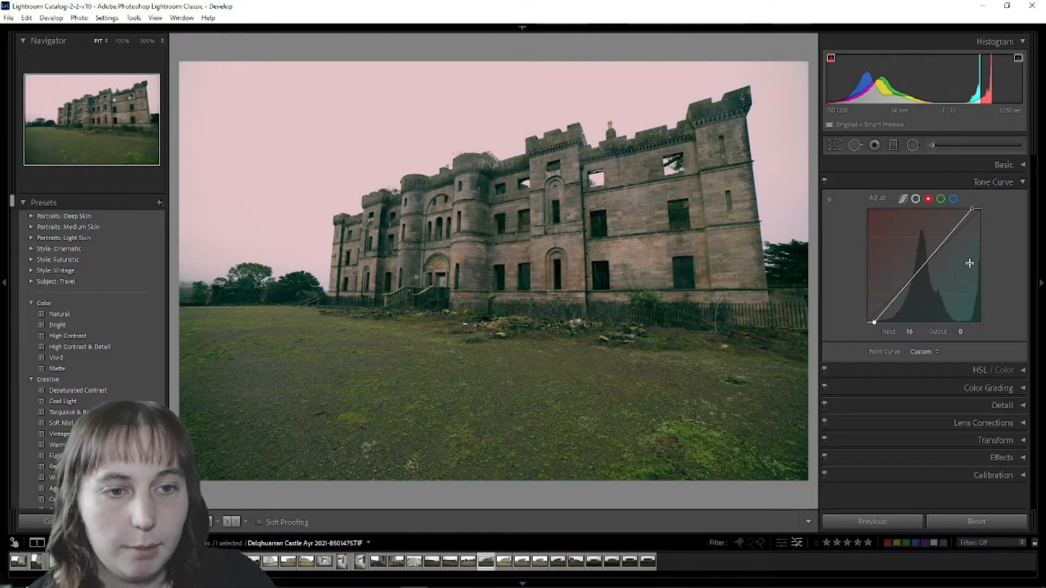
Shape the green channel curve with a darks point at input 77, output 67 and a lights point at input 175, output 187
left_click(941, 201)
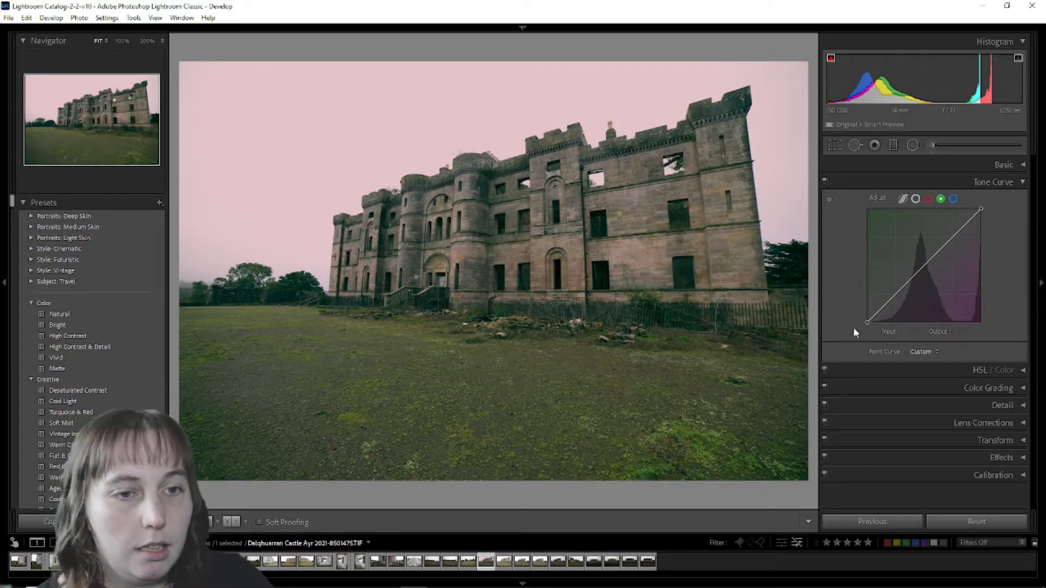
left_click_drag(867, 321, 863, 314)
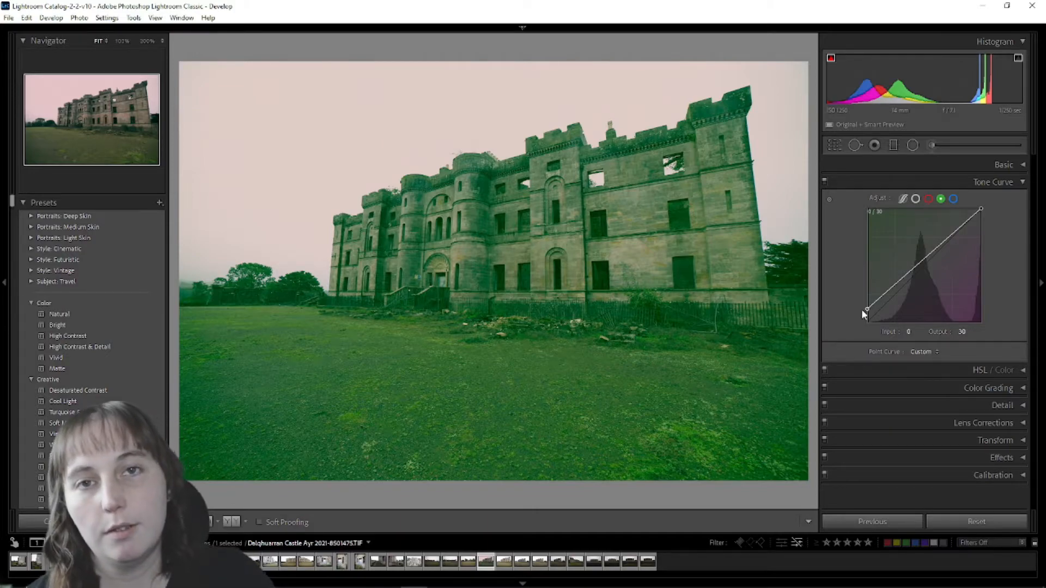
mouse_move(863, 315)
left_mouse_down()
mouse_move(880, 325)
mouse_move(858, 321)
left_mouse_up()
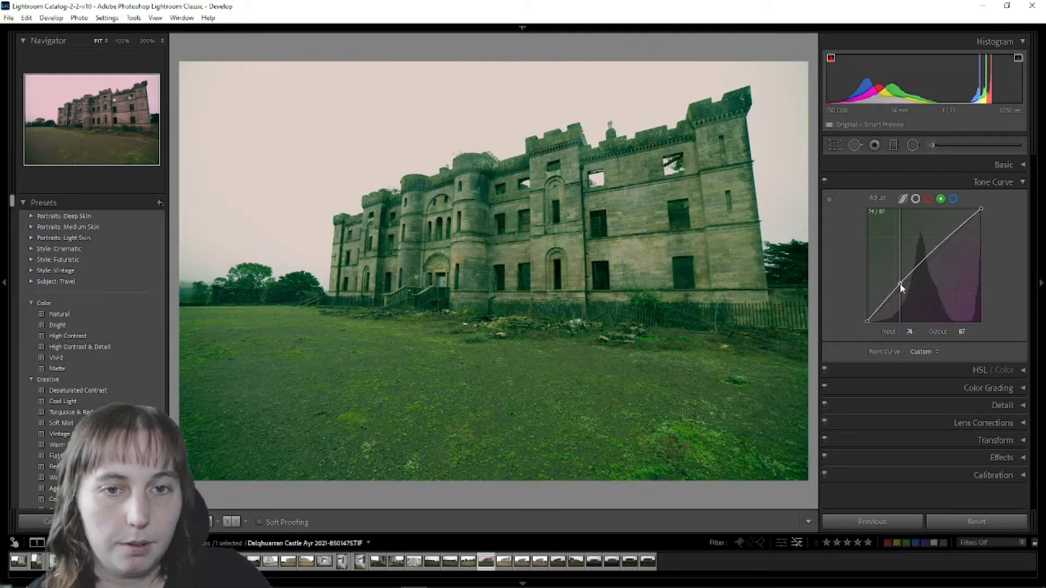
left_click_drag(900, 284, 901, 290)
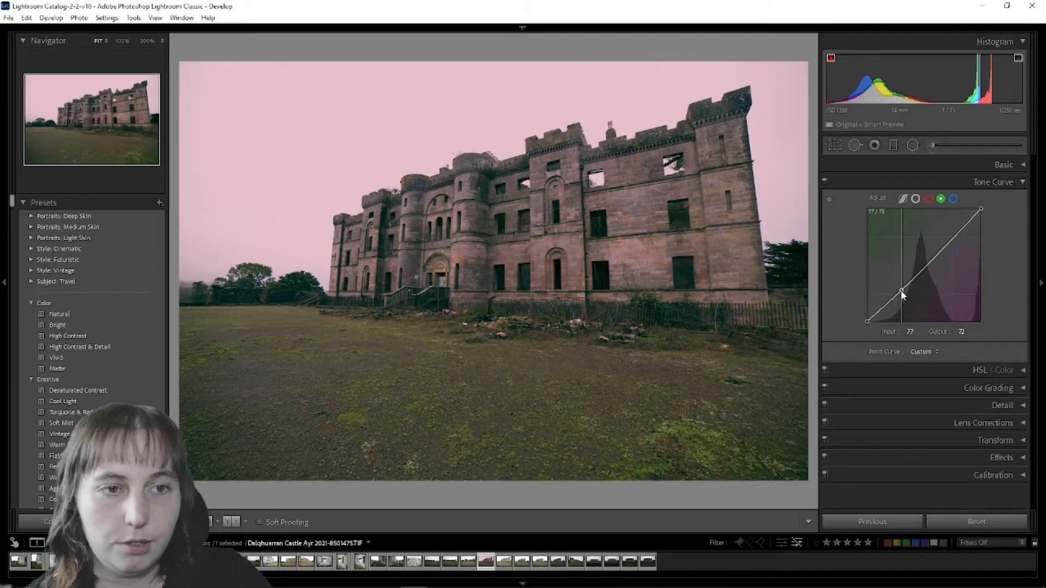
left_click_drag(901, 290, 900, 292)
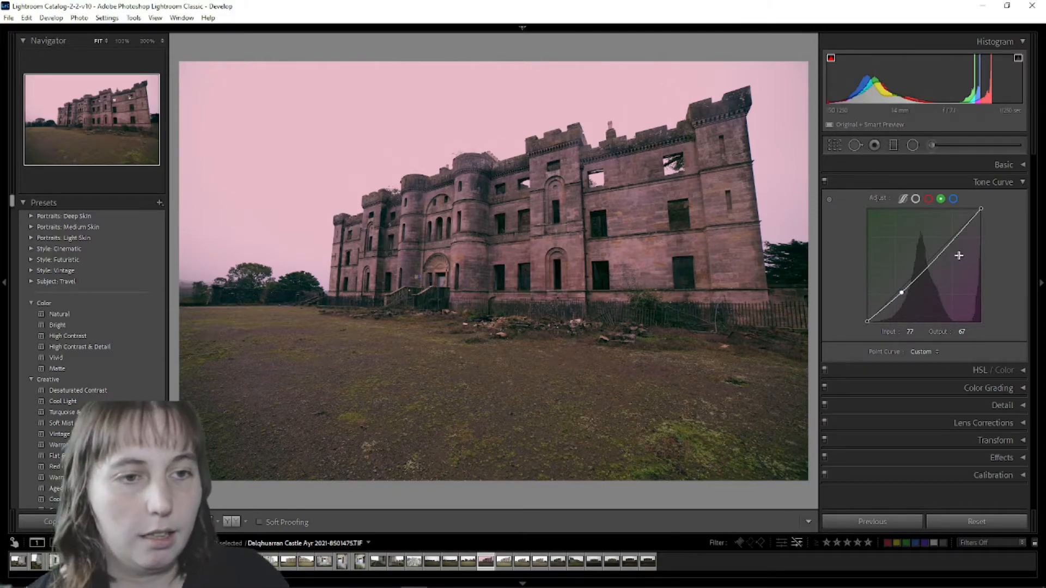
left_click_drag(943, 248, 946, 240)
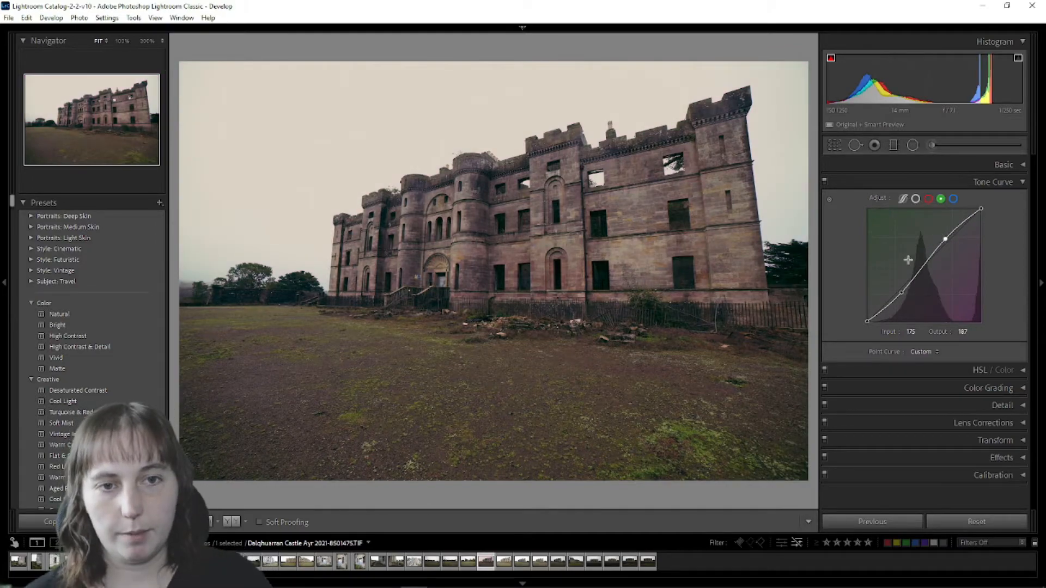
On the blue channel curve, lower the white point to output 213 and lift the black point to output about 18
left_click(953, 199)
left_click_drag(981, 208, 1011, 221)
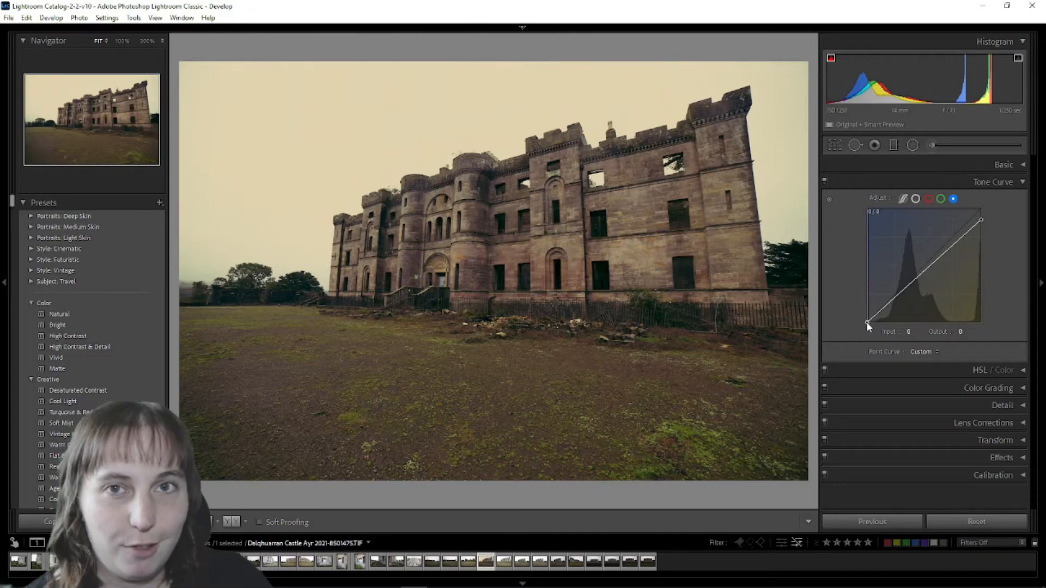
left_click_drag(866, 322, 842, 315)
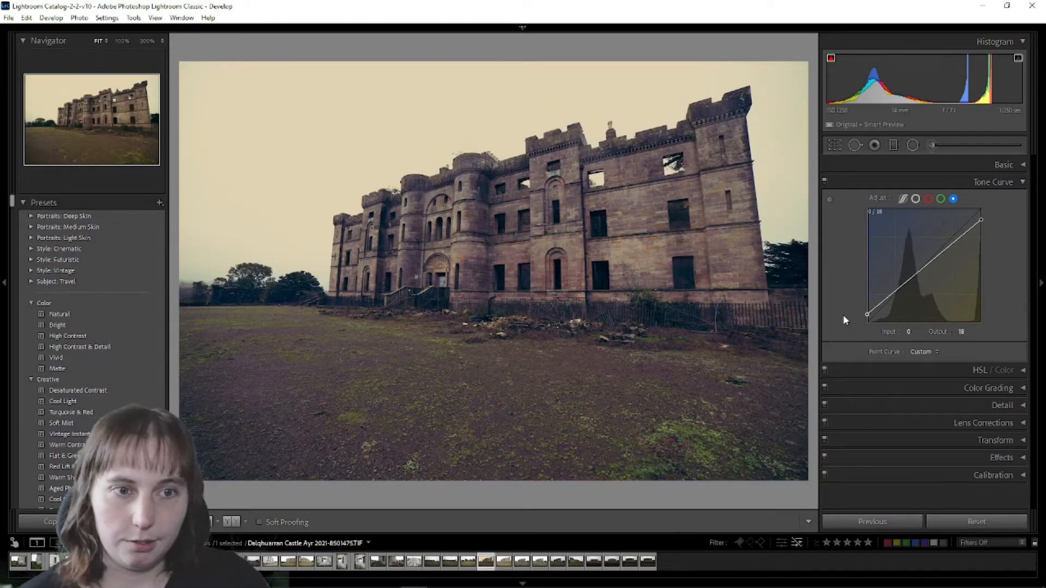
left_click_drag(842, 315, 866, 315)
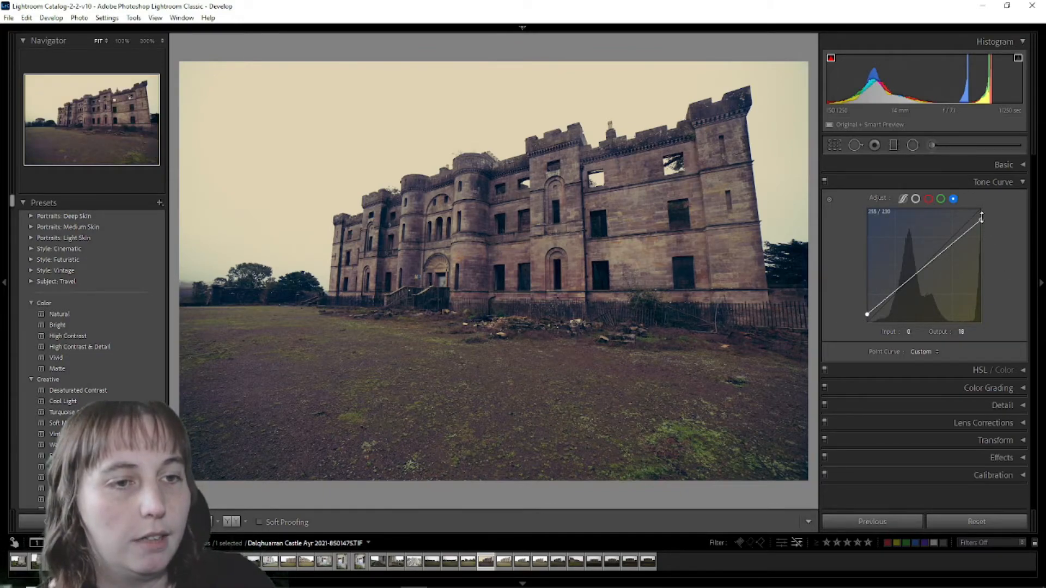
left_click_drag(983, 217, 982, 227)
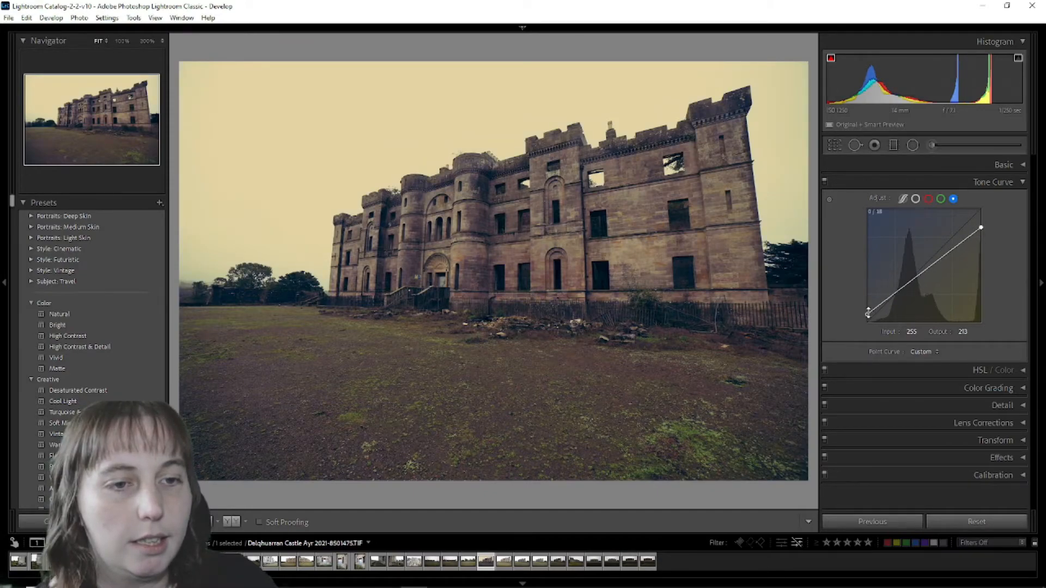
left_click_drag(867, 313, 866, 313)
Move the red channel curve's endpoints back near the corners and add a midtone point at input 153, output 150
left_click(929, 199)
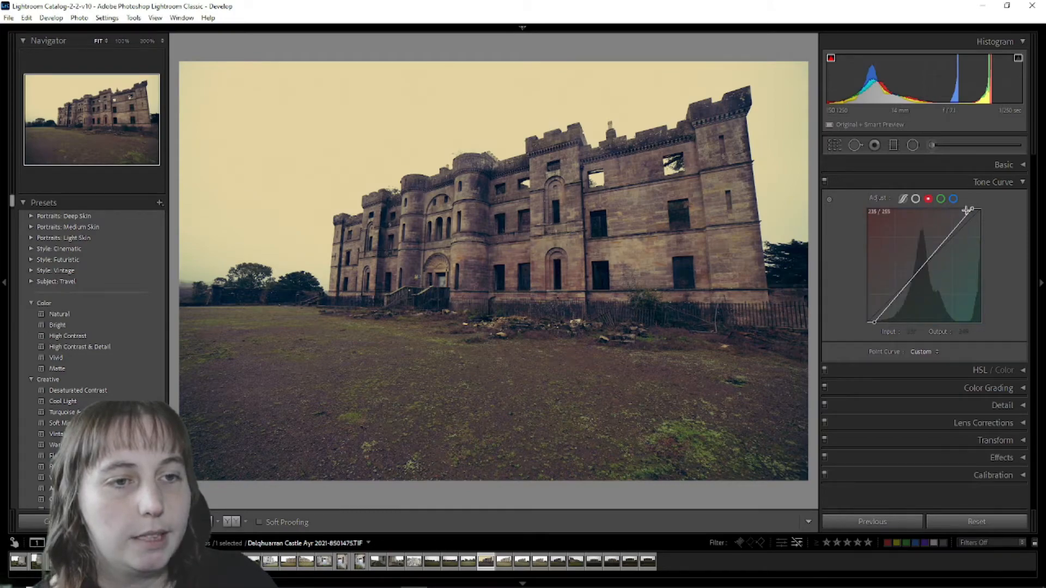
mouse_move(875, 323)
left_mouse_down()
mouse_move(884, 324)
mouse_move(854, 321)
left_mouse_up()
left_click_drag(974, 213, 1000, 211)
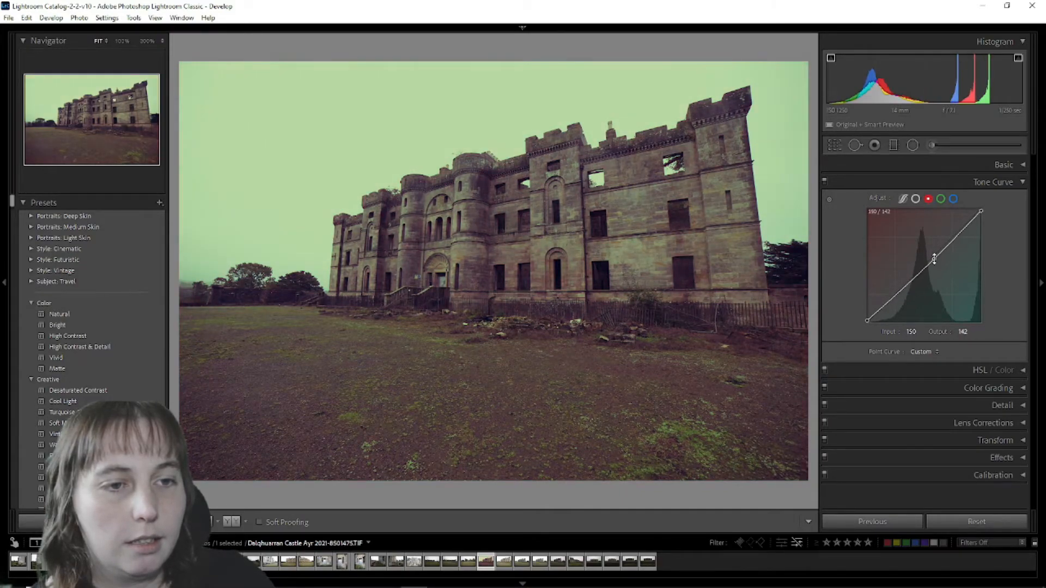
left_click_drag(934, 257, 936, 254)
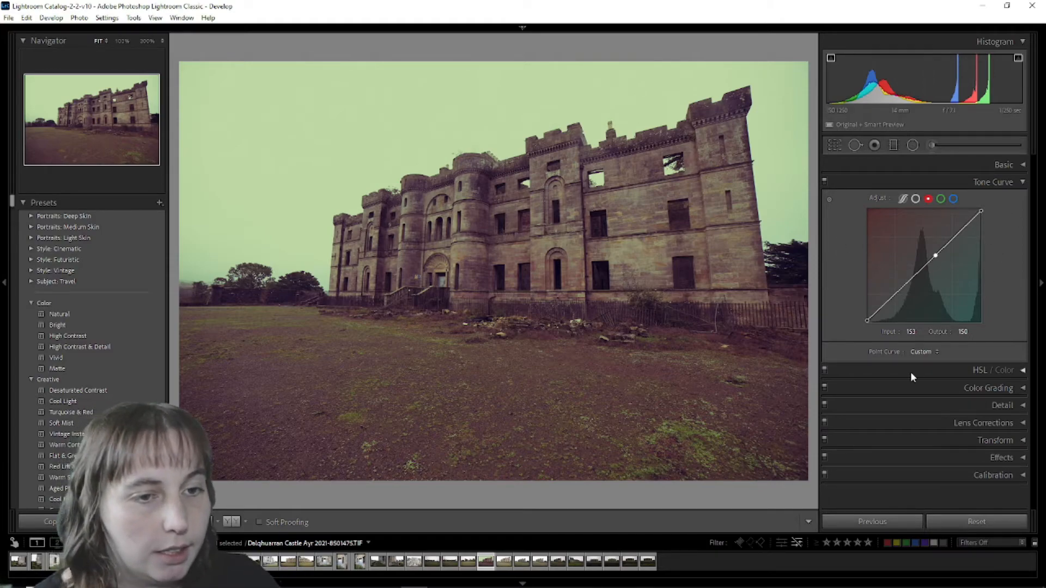
left_click(924, 352)
left_click(1000, 306)
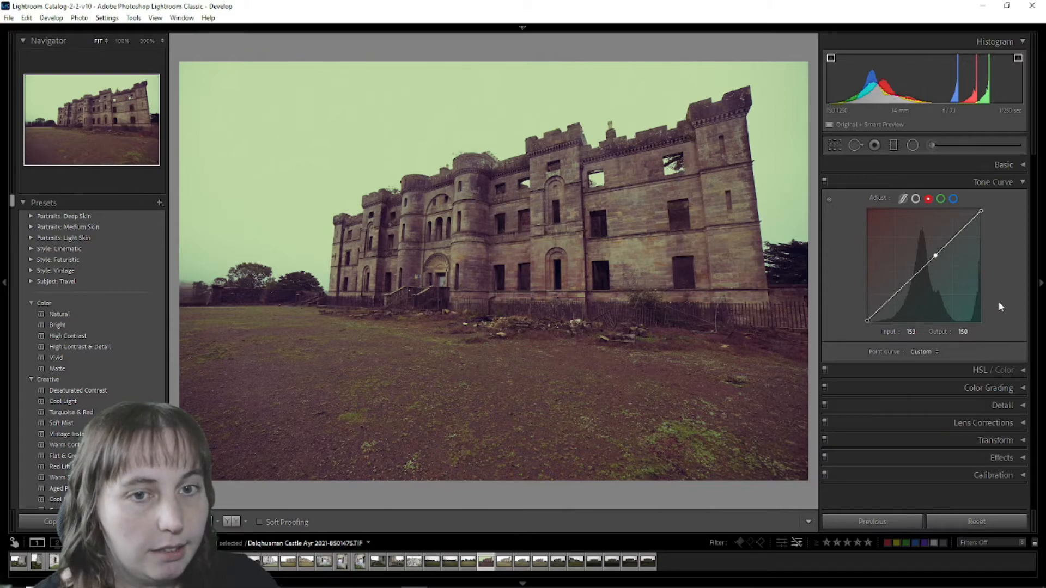
left_click(925, 352)
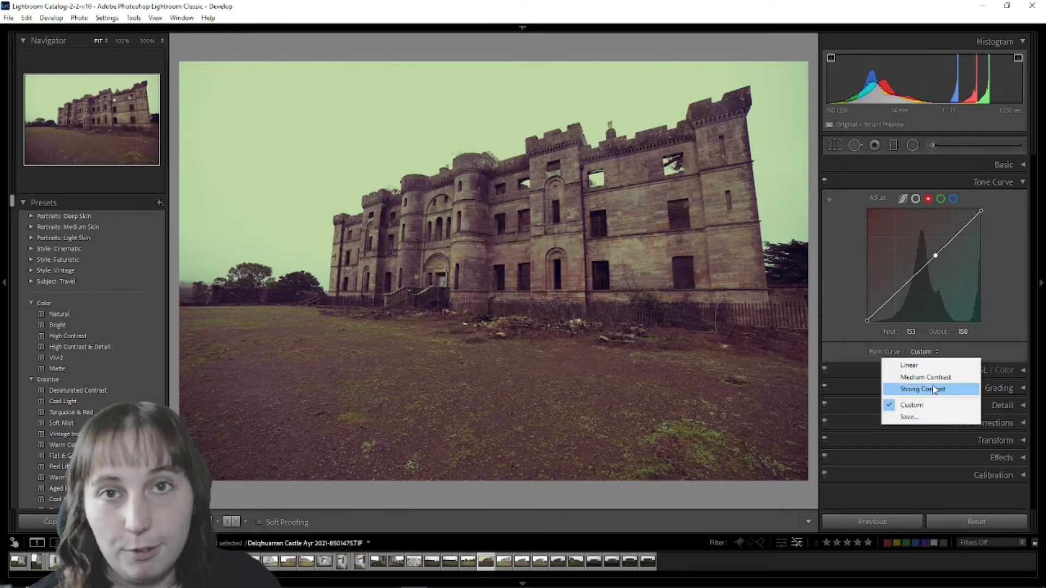
left_click(1015, 272)
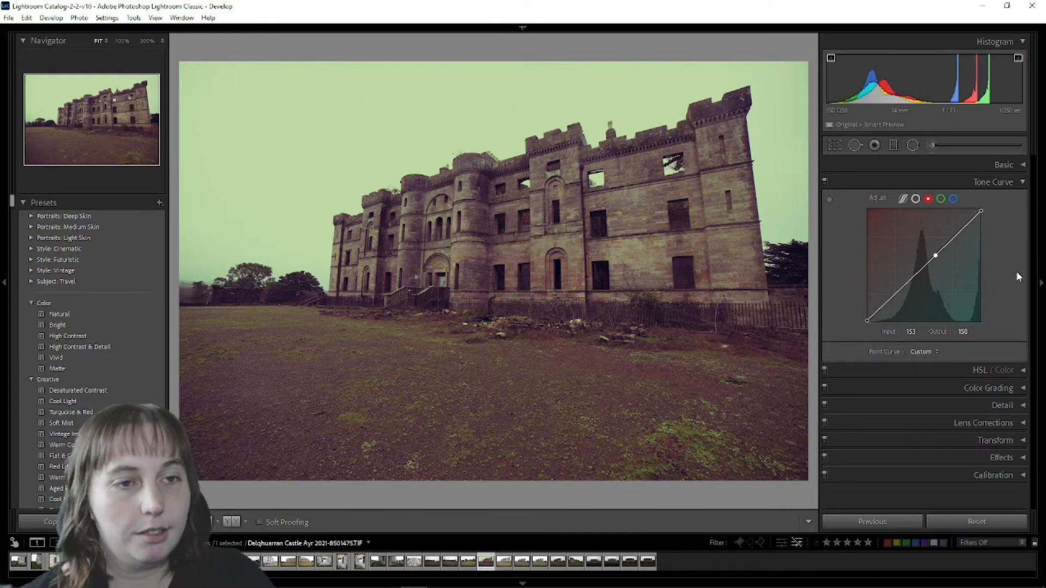
On the parametric curve, raise Shadows to +67, lower Darks to −16, raise Lights to about +33 and lower Highlights to −52
left_click(902, 199)
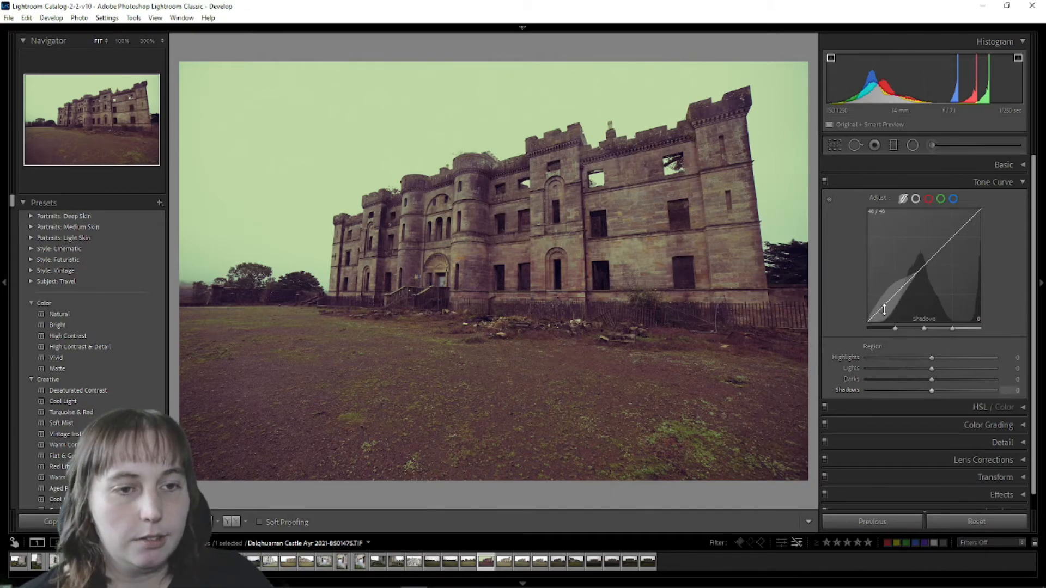
left_click_drag(884, 304, 884, 298)
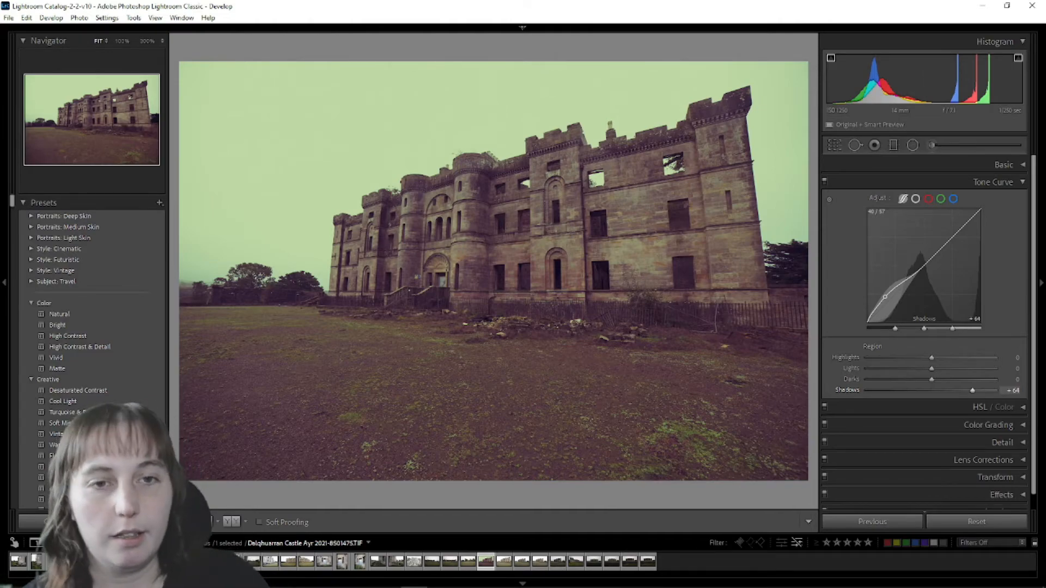
mouse_move(884, 296)
left_mouse_down()
mouse_move(885, 319)
mouse_move(885, 296)
left_mouse_up()
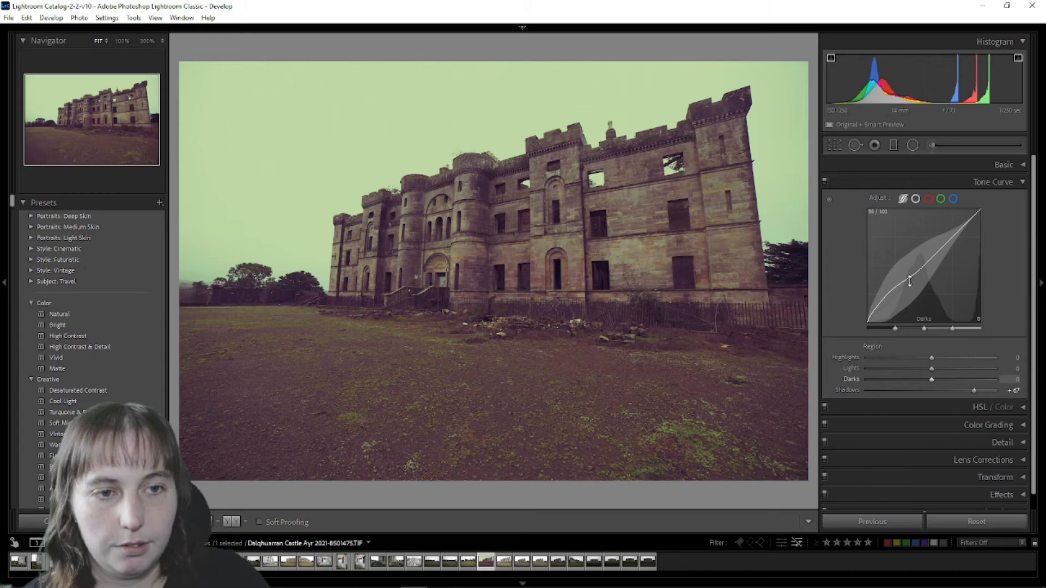
left_click_drag(909, 276, 939, 242)
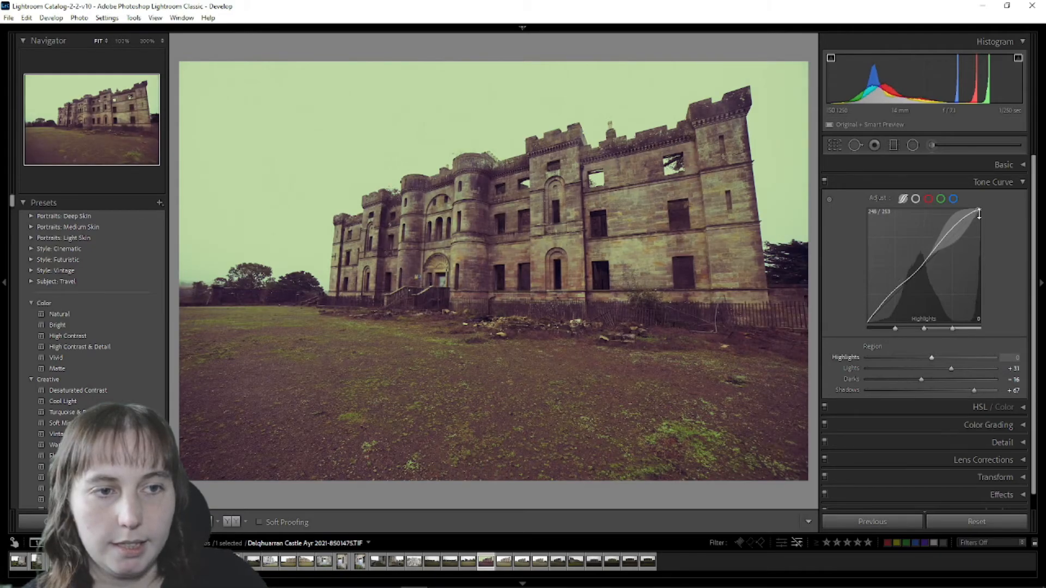
left_click_drag(978, 209, 978, 223)
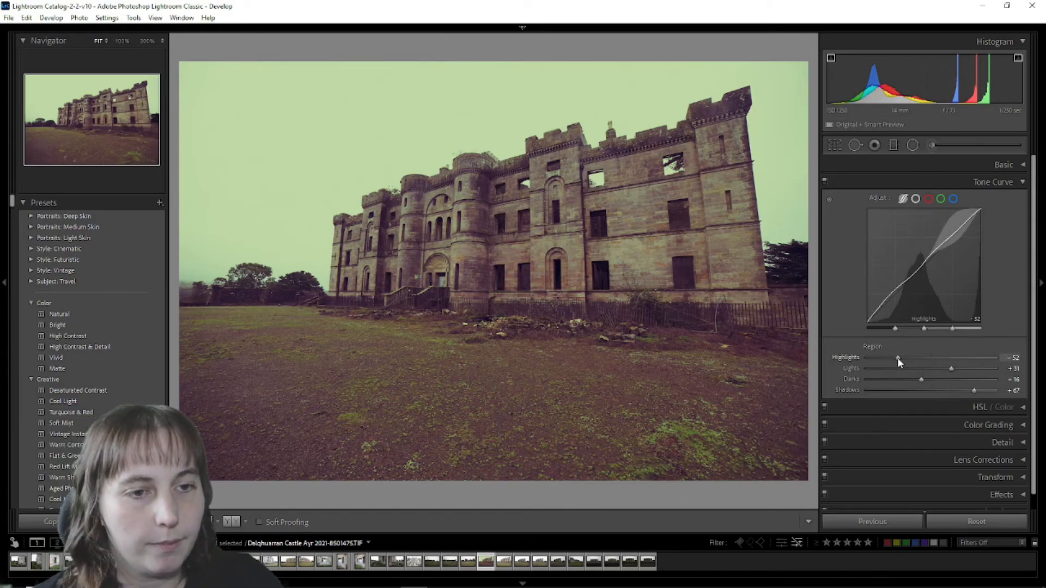
Refine the parametric curve to Highlights +69, Lights −11, Darks −14 and Shadows +86, and compare the photo before and after side by side
left_click_drag(897, 359, 981, 360)
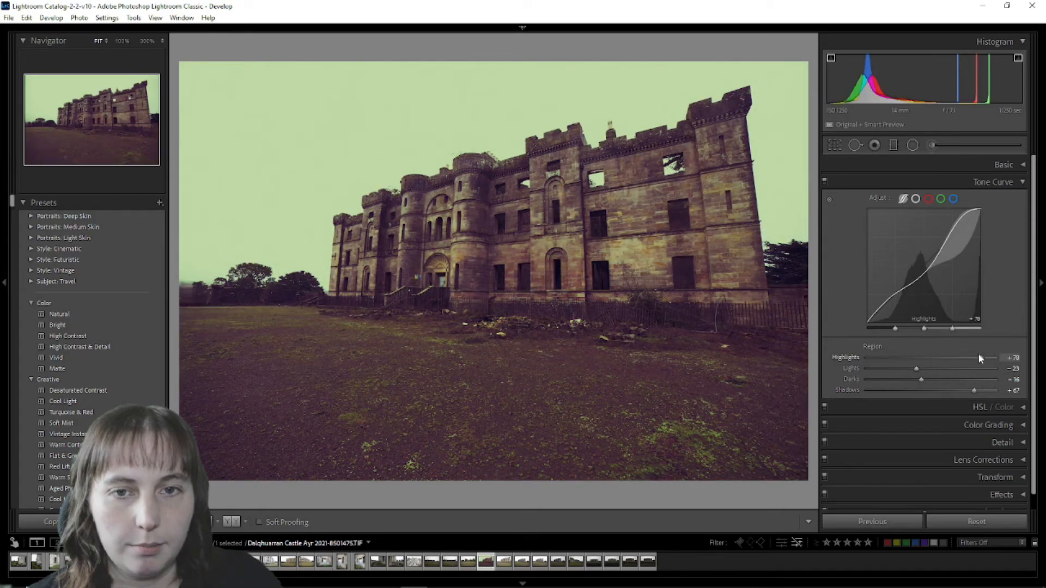
mouse_move(915, 371)
left_mouse_down()
mouse_move(896, 368)
mouse_move(931, 368)
mouse_move(922, 371)
left_mouse_up()
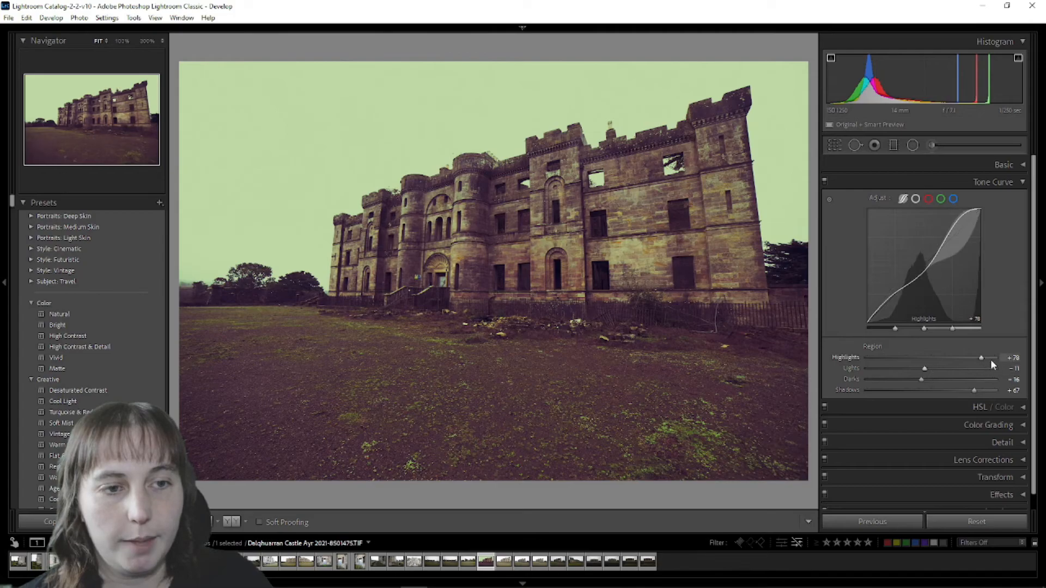
mouse_move(984, 355)
left_mouse_down()
mouse_move(959, 358)
mouse_move(985, 358)
mouse_move(975, 357)
left_mouse_up()
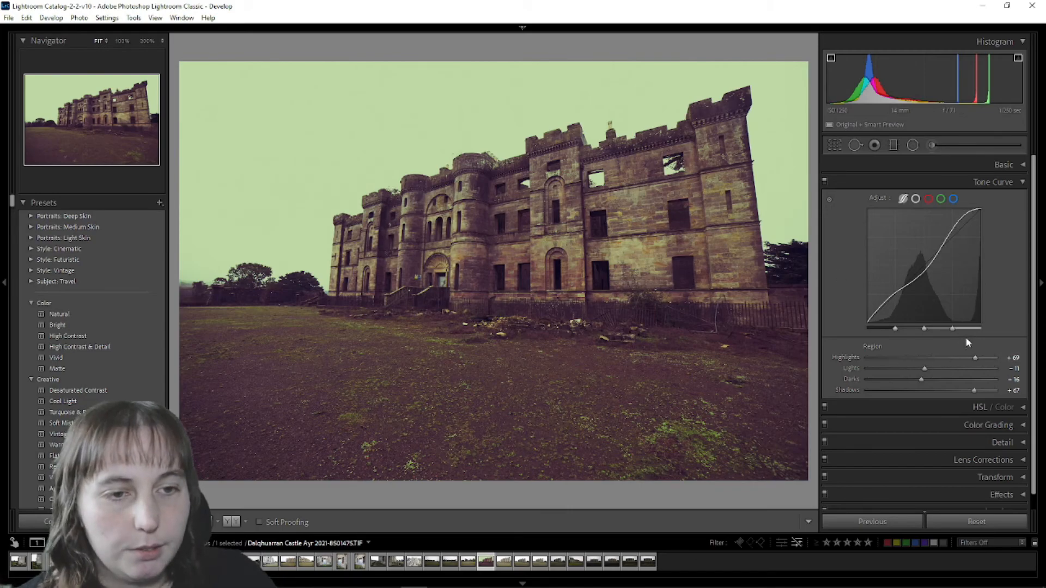
left_click_drag(920, 380, 986, 391)
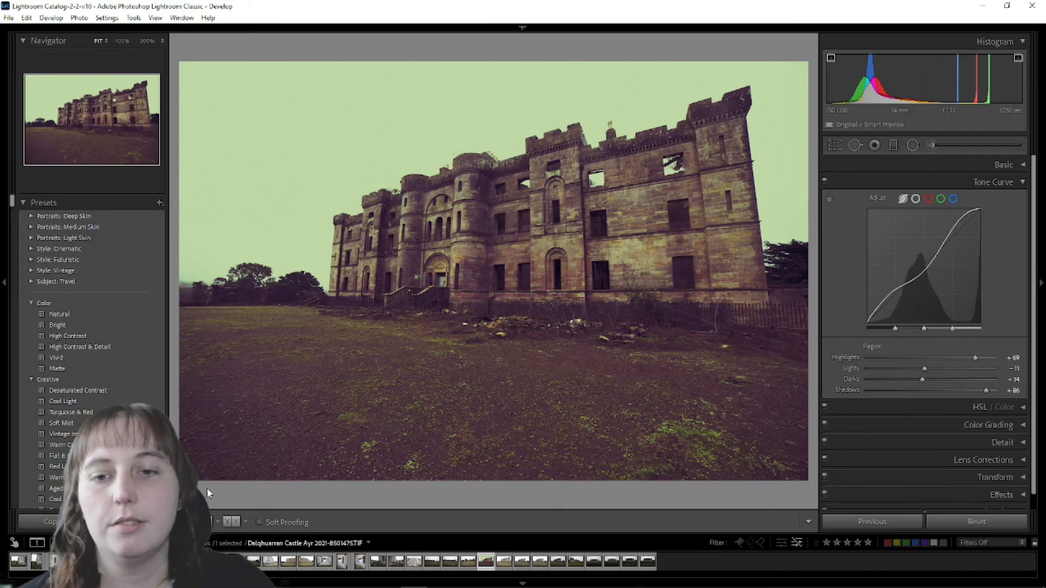
left_click(230, 522)
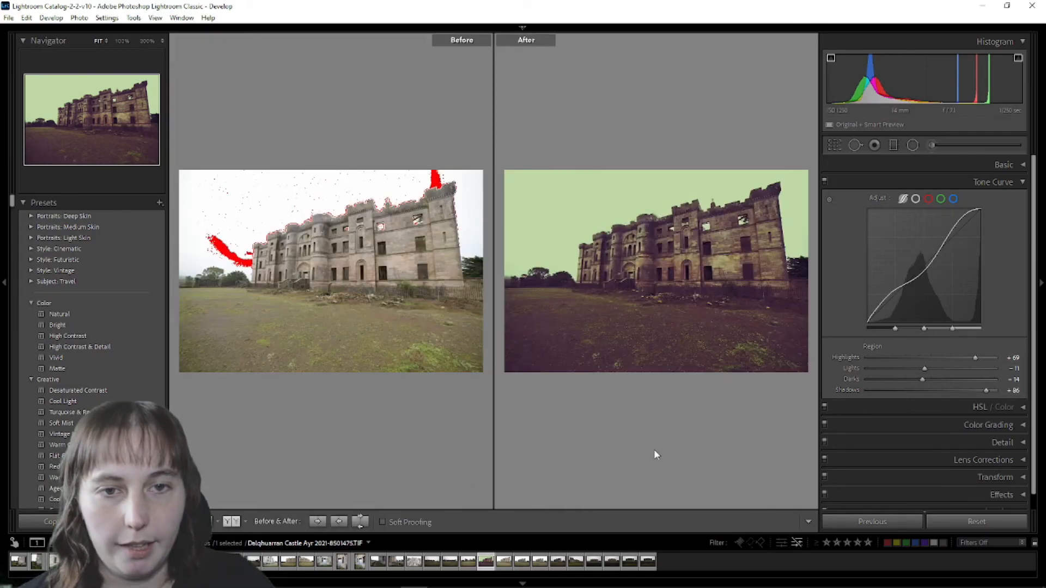